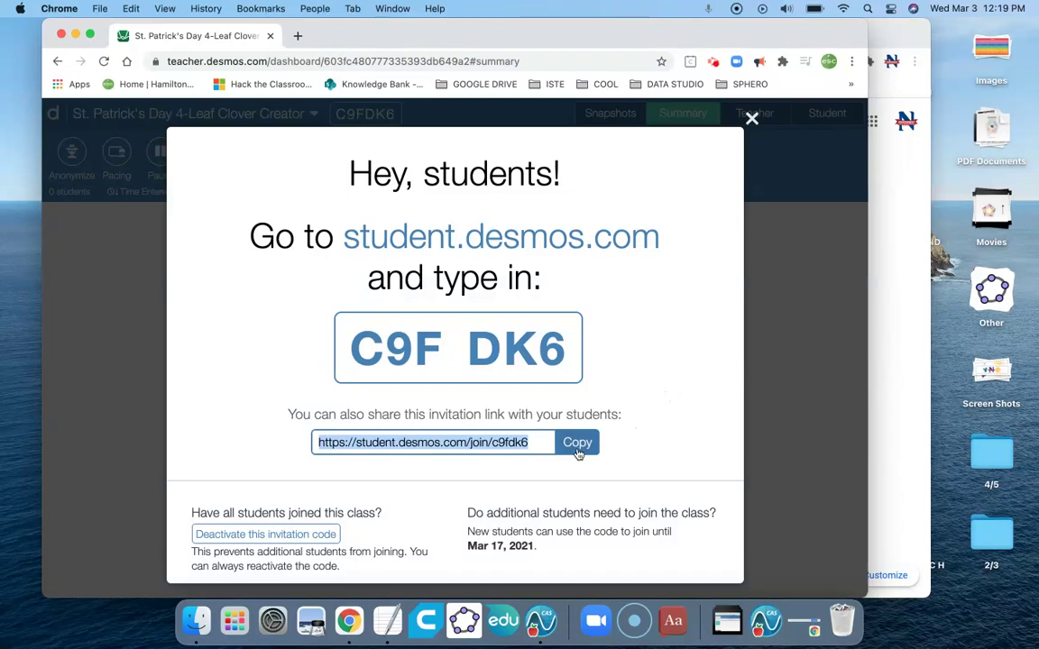
Step: Copy the class invitation link, then use it in the other browser window to join the activity under the prefilled student name
{"action": "left_click", "coordinate": [577, 444]}
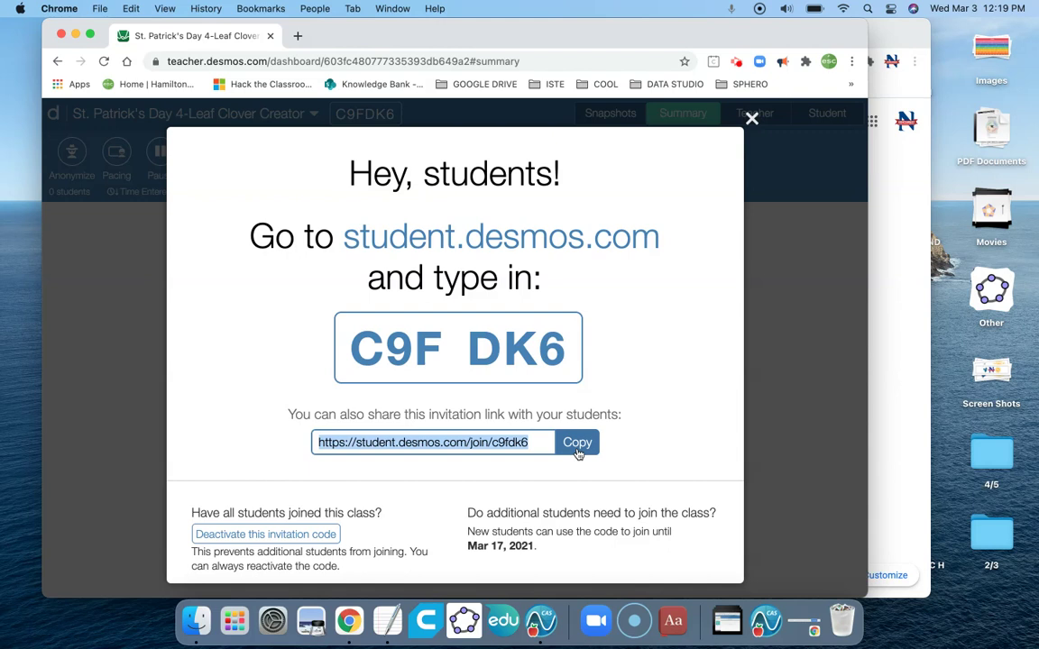
{"action": "left_click", "coordinate": [899, 39]}
{"action": "left_click", "coordinate": [425, 61]}
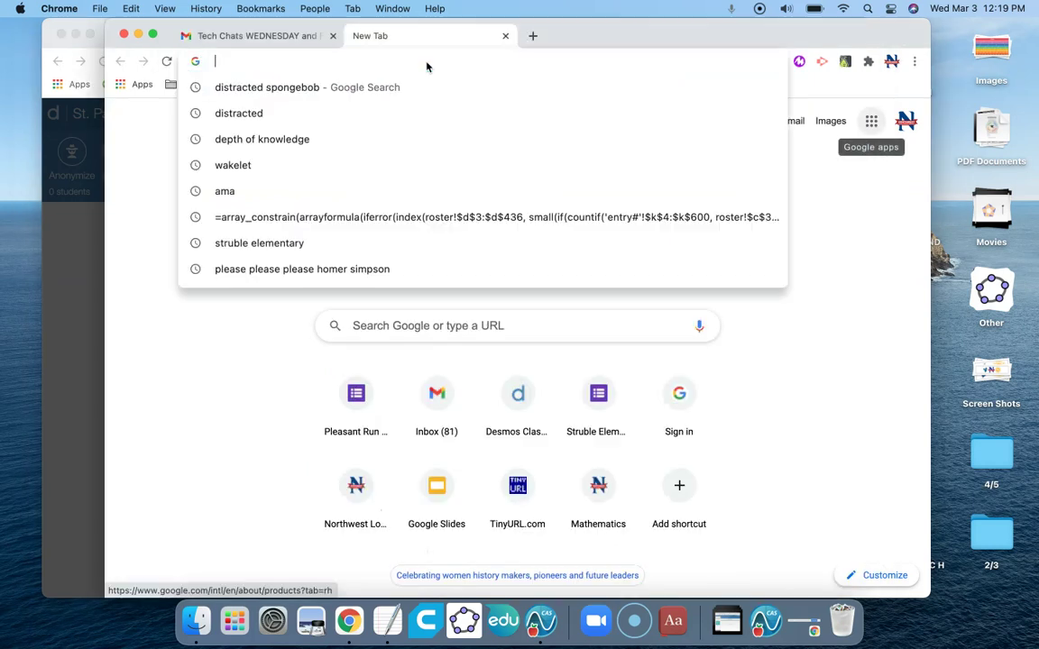
{"action": "key", "text": "super+v"}
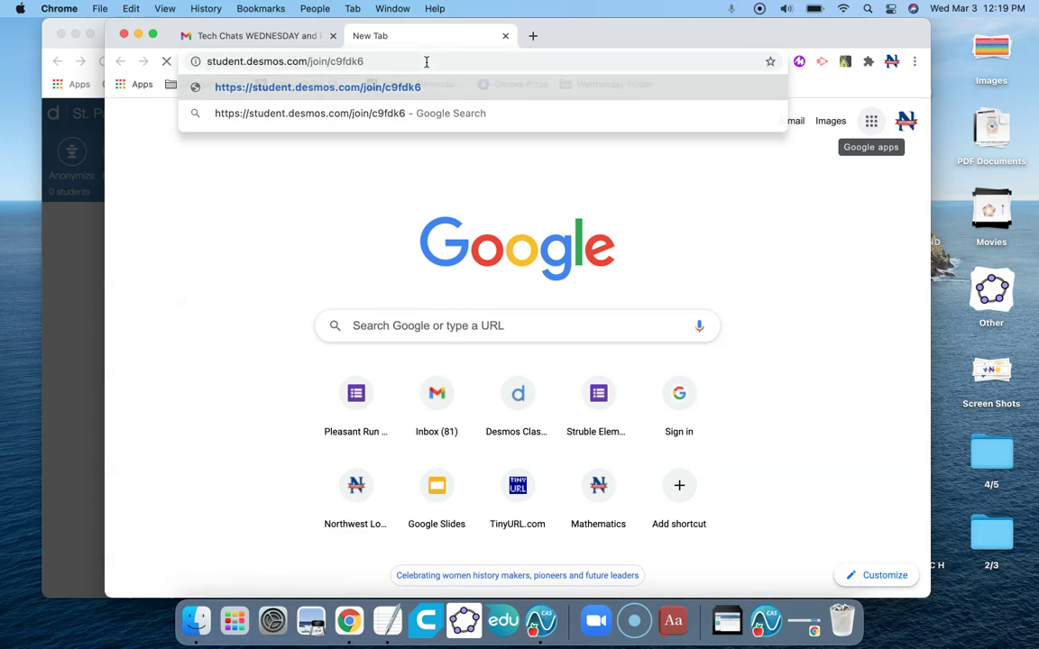
{"action": "key", "text": "Return"}
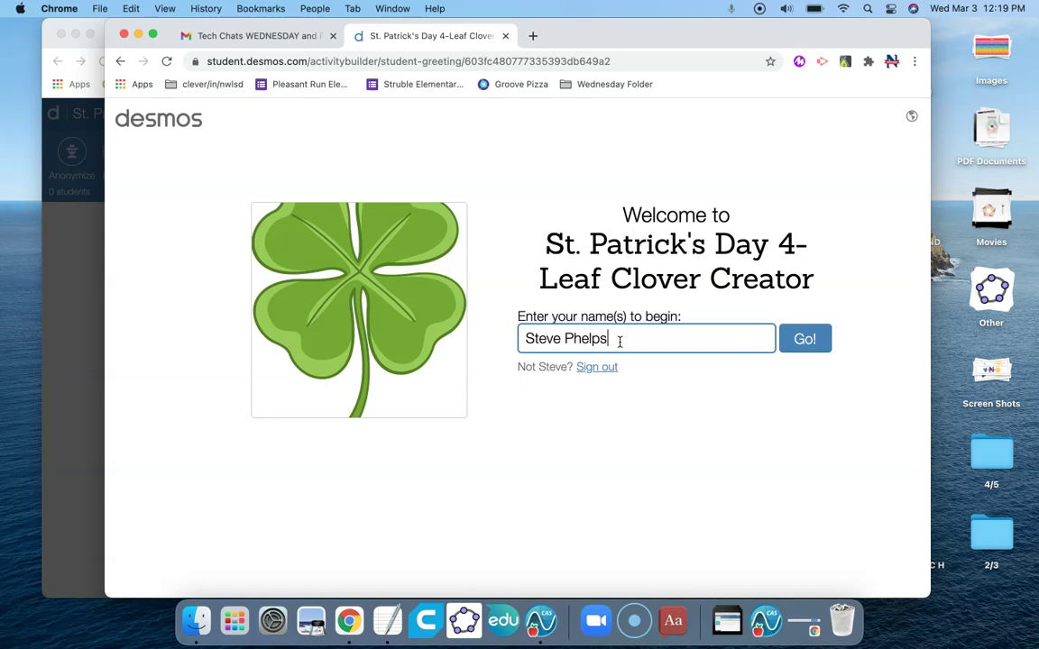
{"action": "left_click", "coordinate": [805, 341]}
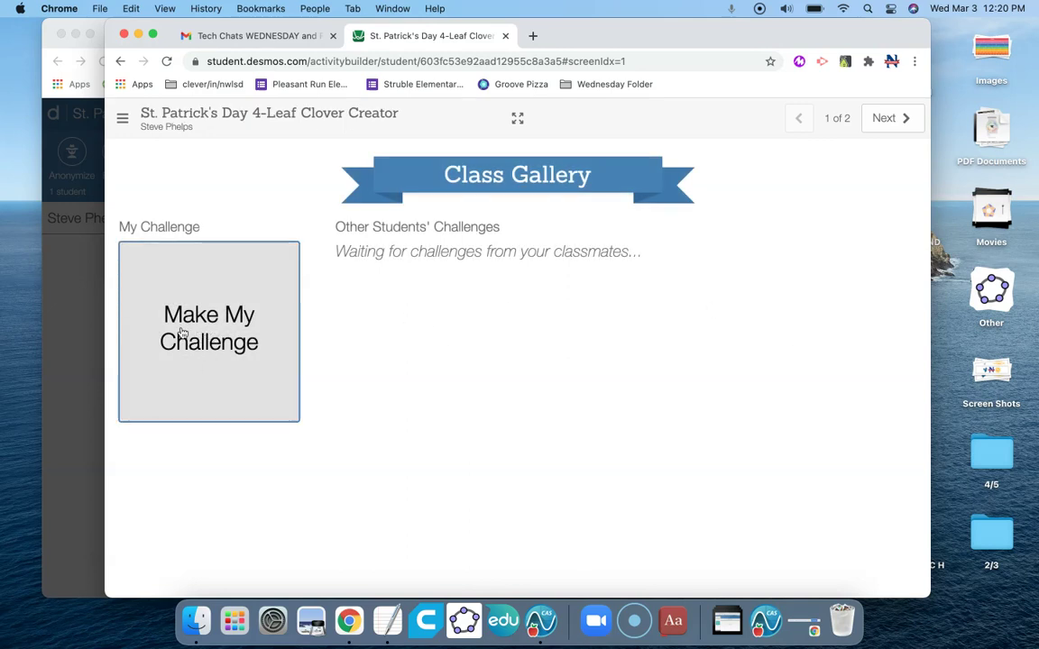
Step: Start your own challenge and submit a clover with size 400 and leaf shape 40
{"action": "left_click", "coordinate": [210, 332]}
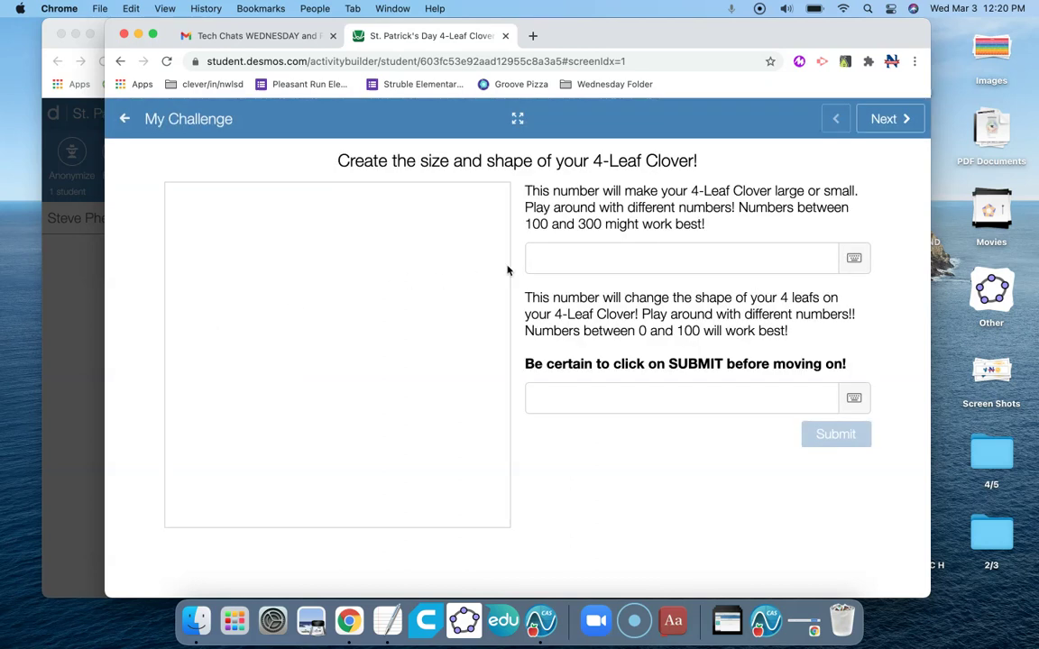
{"action": "left_click", "coordinate": [556, 258]}
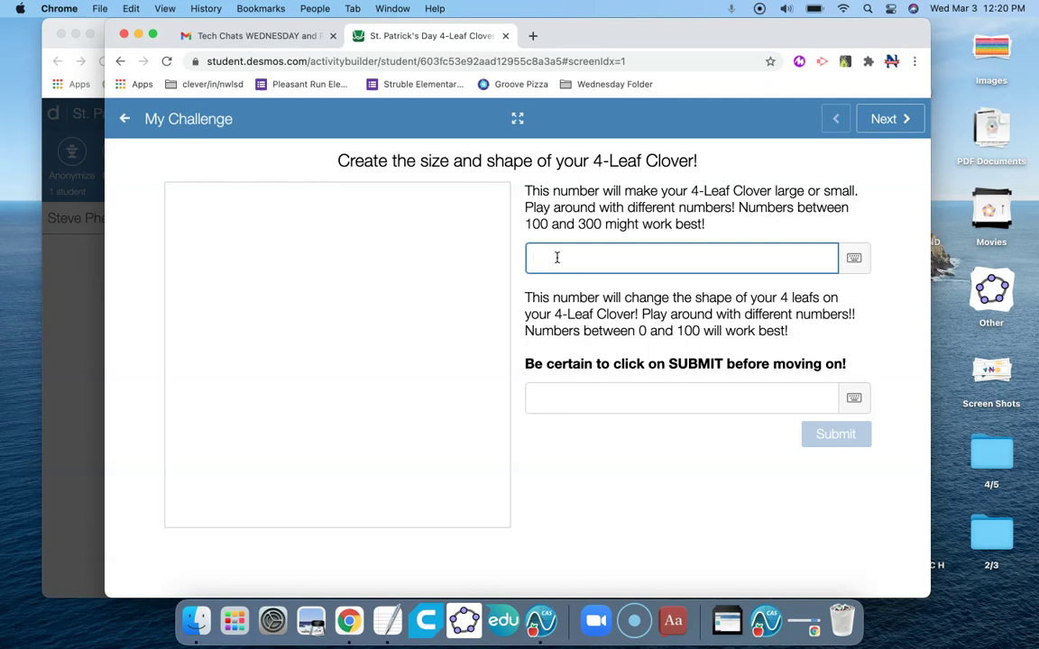
{"action": "type", "text": "400"}
{"action": "left_click", "coordinate": [553, 401]}
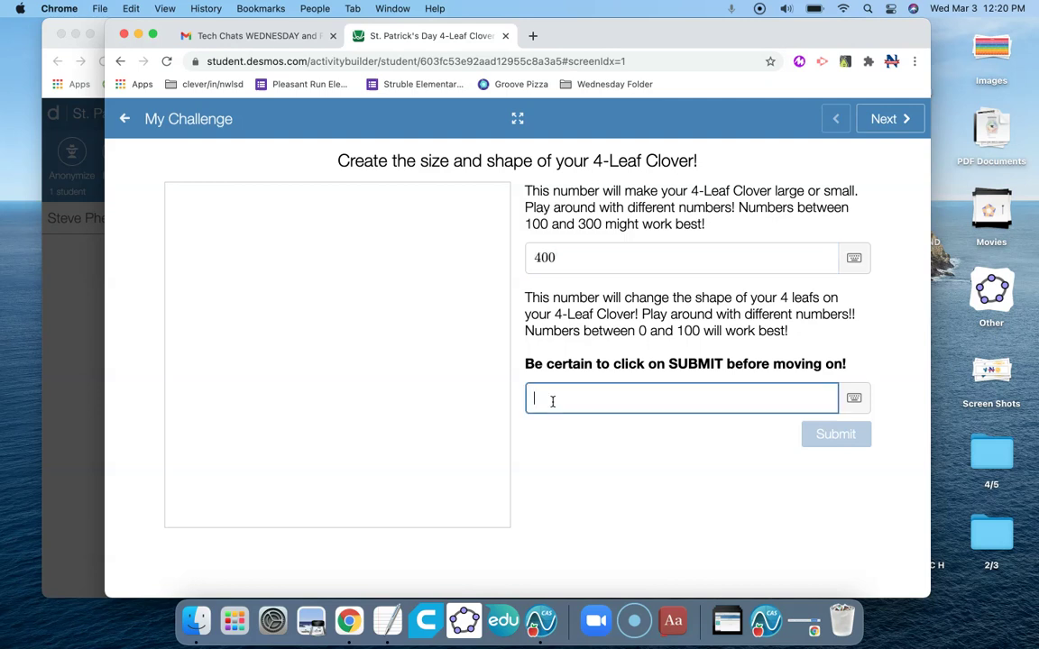
{"action": "type", "text": "40"}
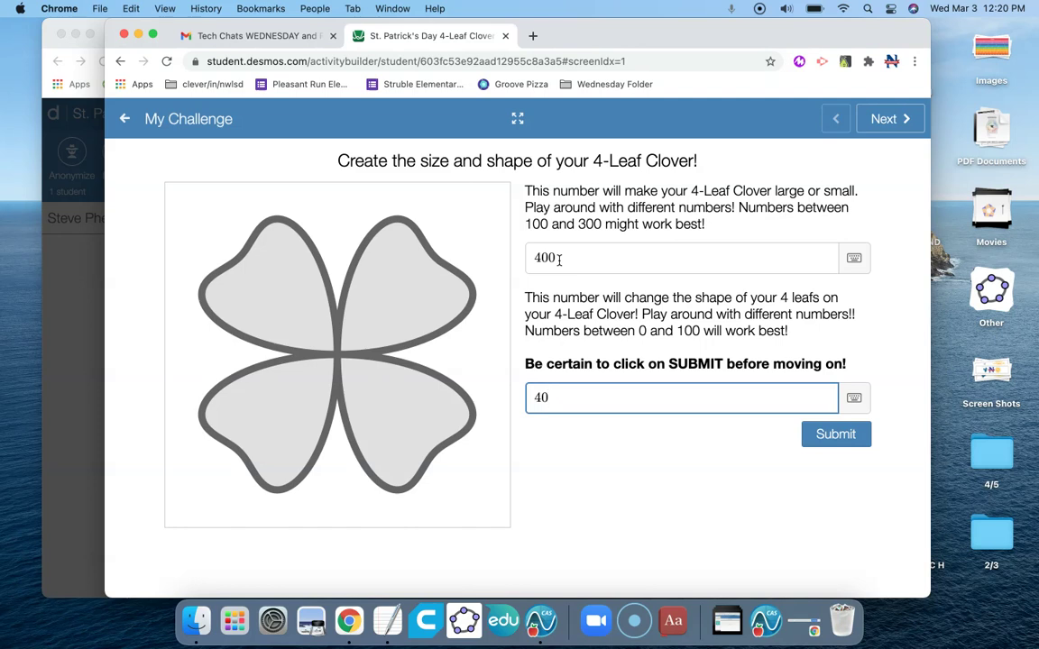
{"action": "left_click", "coordinate": [838, 448]}
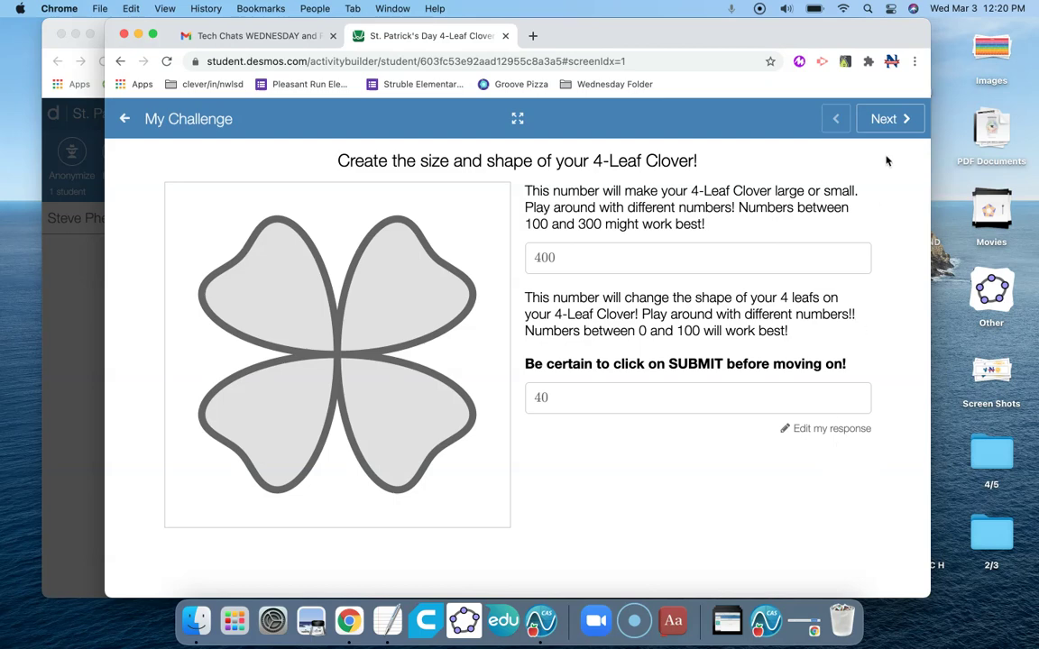
Step: Go to the clover color slide, try a red amount of 255, and settle on 200
{"action": "left_click", "coordinate": [886, 120]}
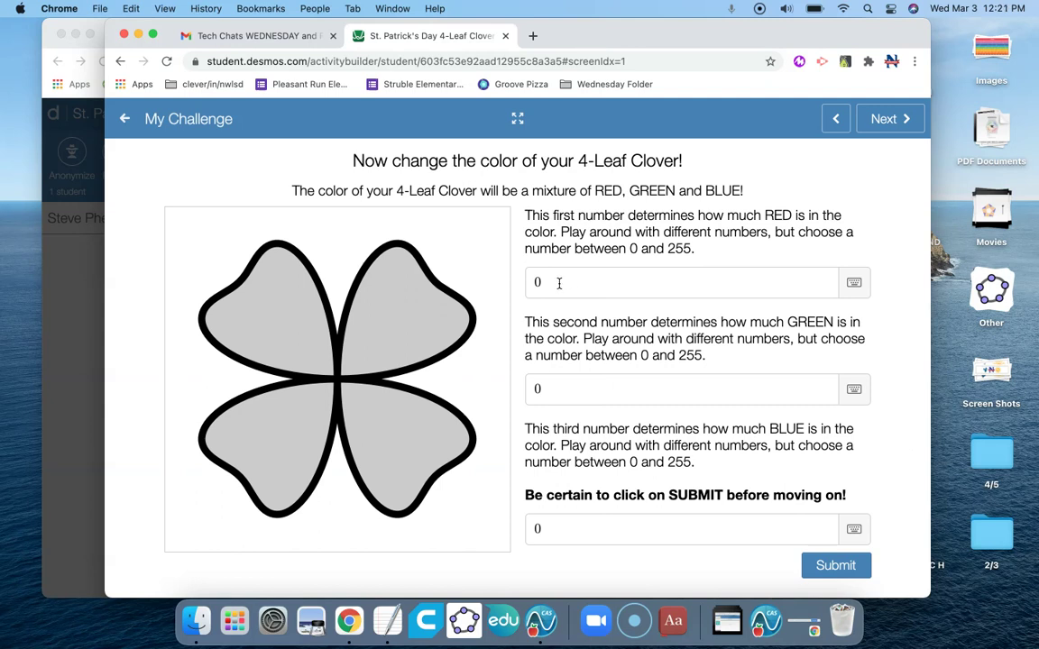
{"action": "left_click", "coordinate": [559, 283]}
{"action": "key", "text": "BackSpace"}
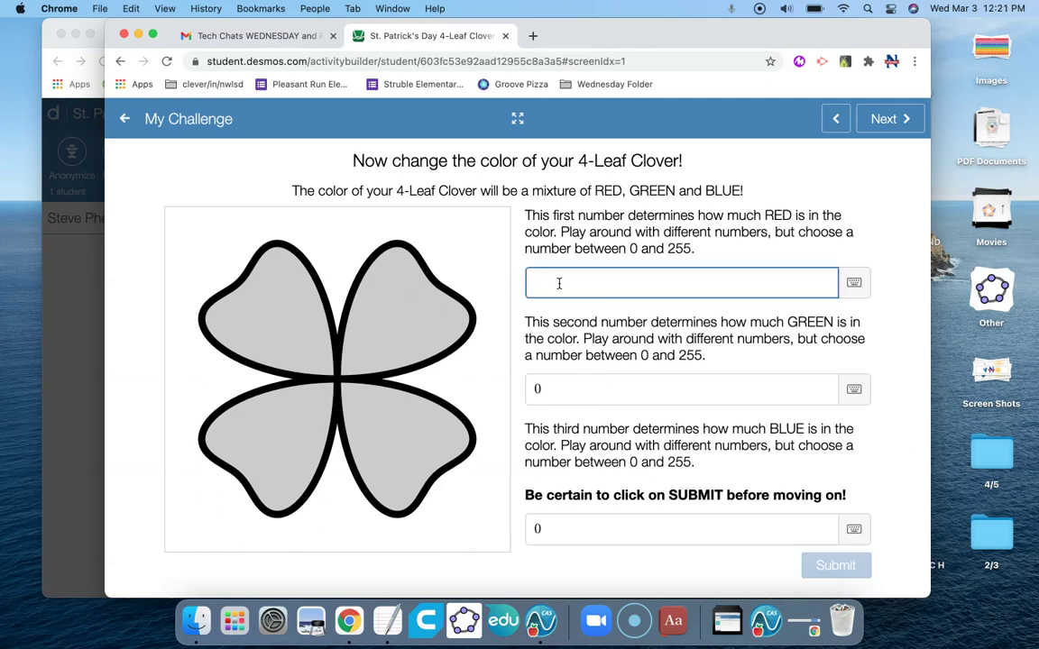
{"action": "type", "text": "255"}
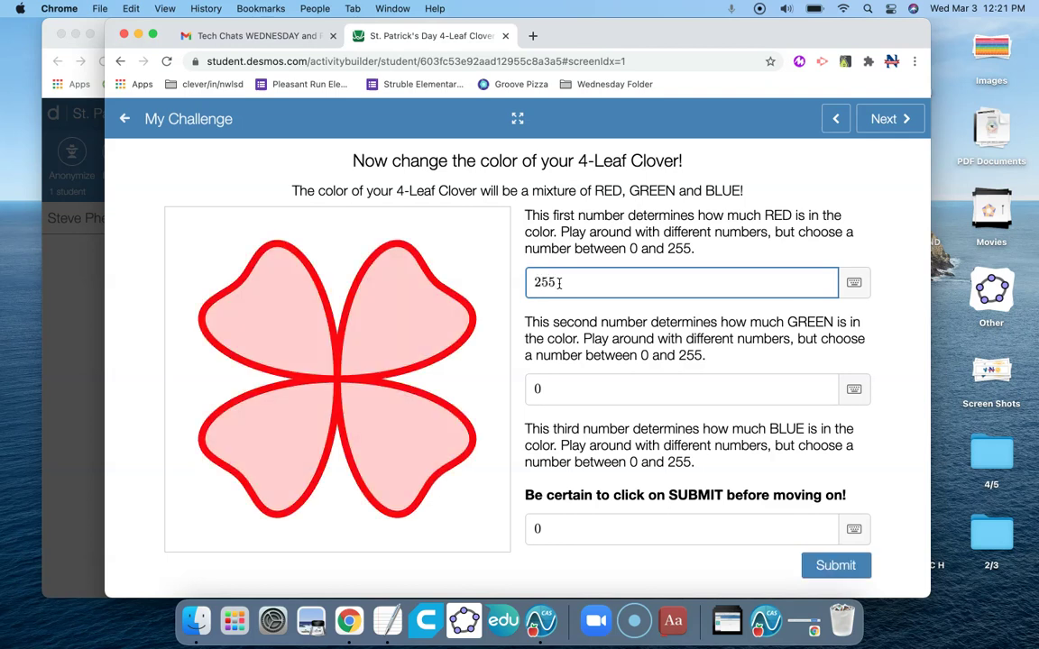
{"action": "key", "text": "BackSpace"}
{"action": "key", "text": "BackSpace"}
{"action": "type", "text": "00"}
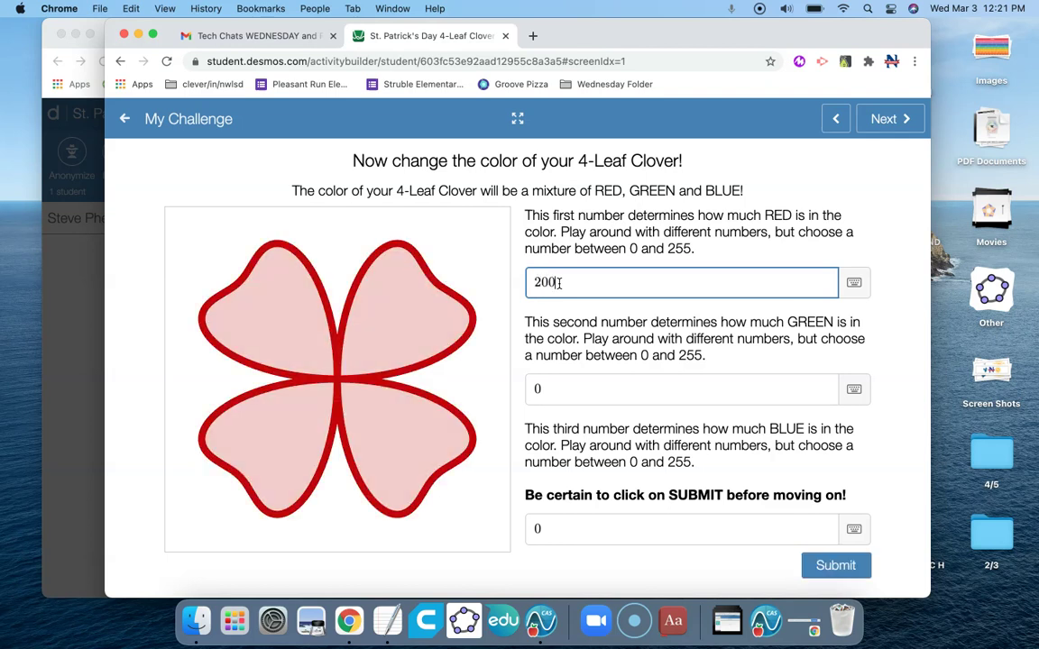
Step: Try a green amount of 255 for the clover color, and settle on 200
{"action": "left_click", "coordinate": [548, 390]}
{"action": "key", "text": "BackSpace"}
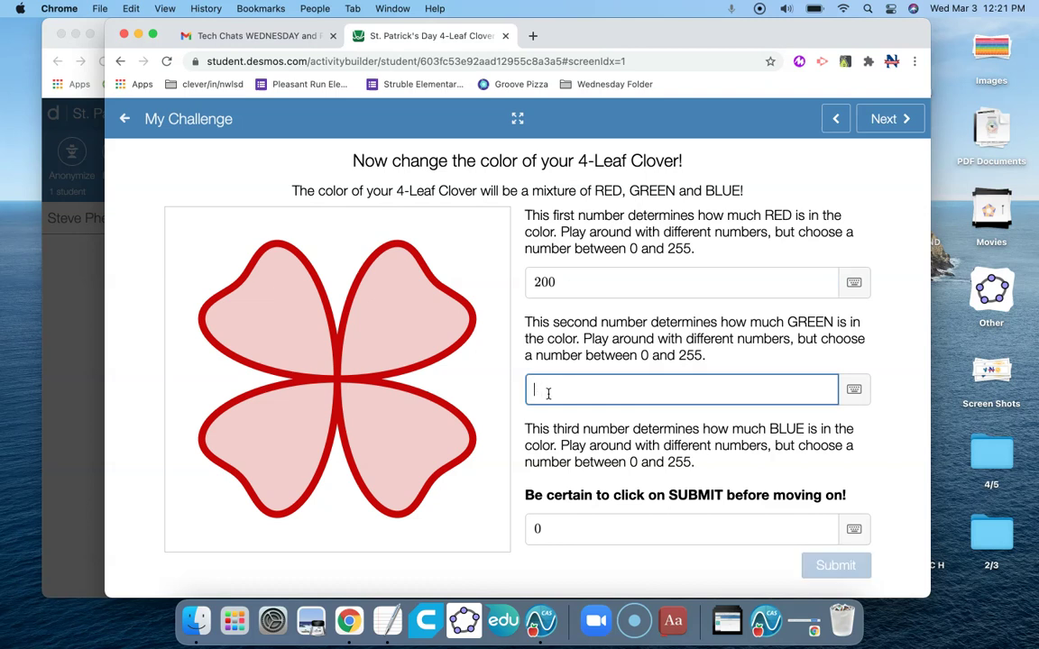
{"action": "type", "text": "255"}
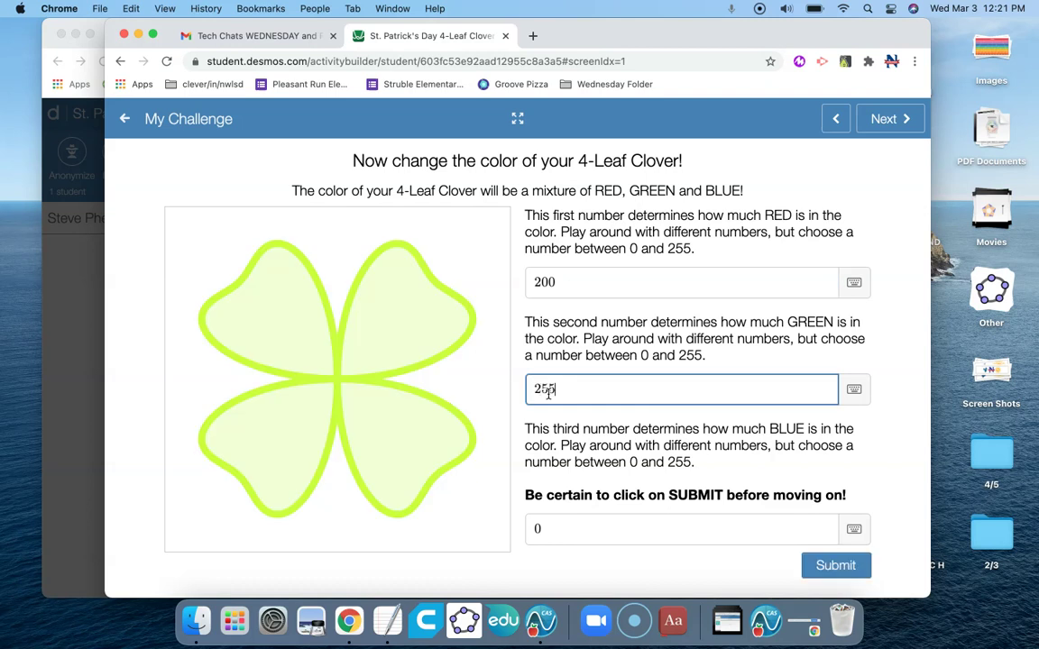
{"action": "key", "text": "BackSpace"}
{"action": "key", "text": "BackSpace"}
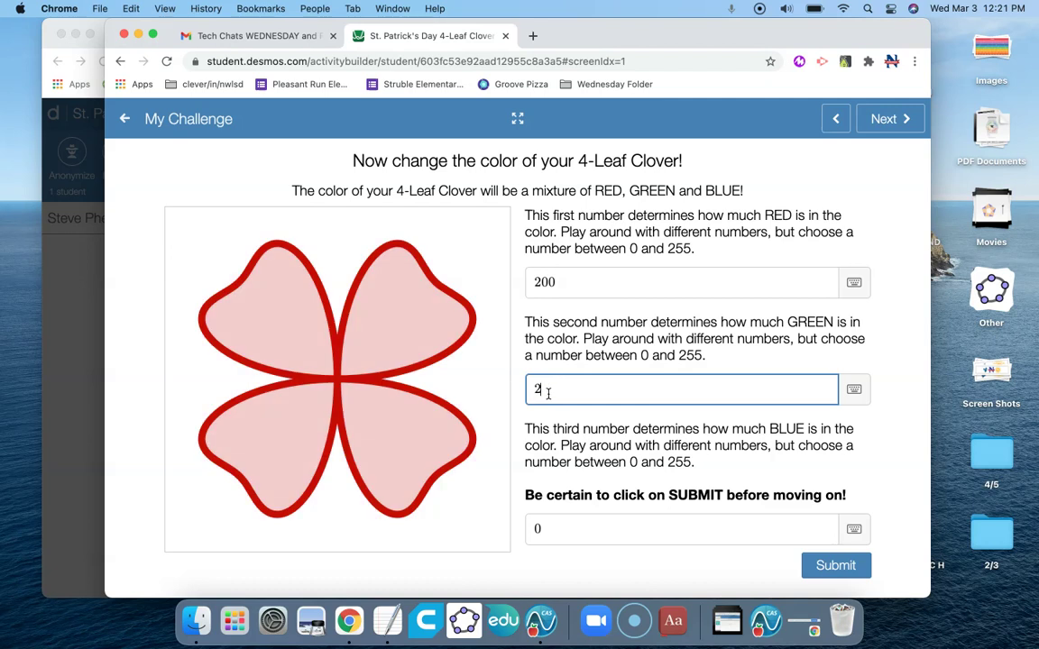
{"action": "type", "text": "00"}
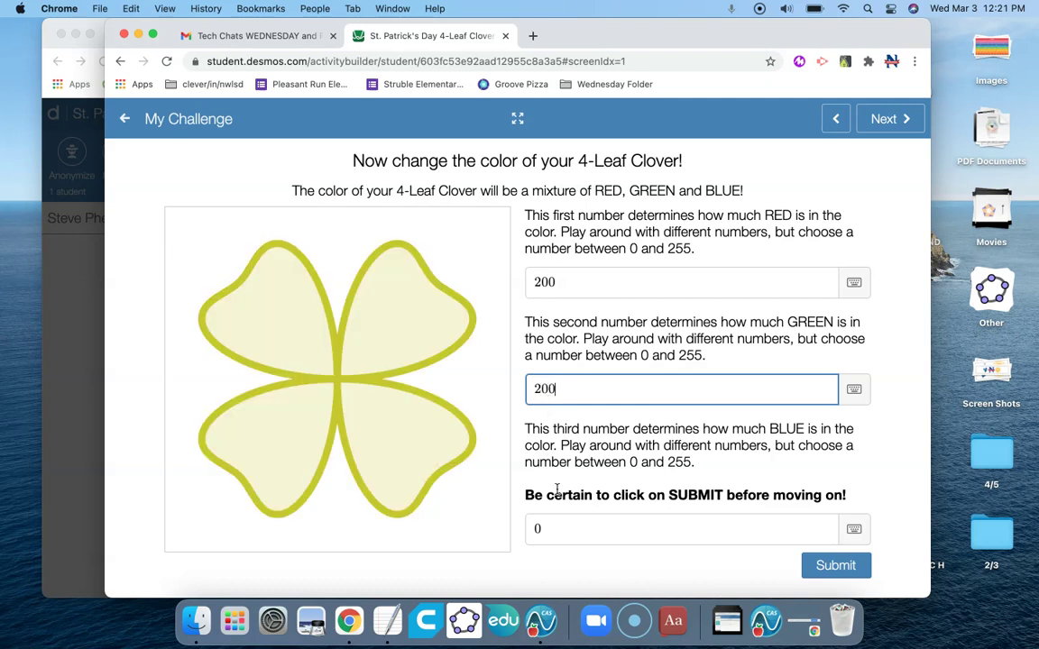
Step: Set the blue amount to 100 and submit the clover color
{"action": "left_click", "coordinate": [550, 527]}
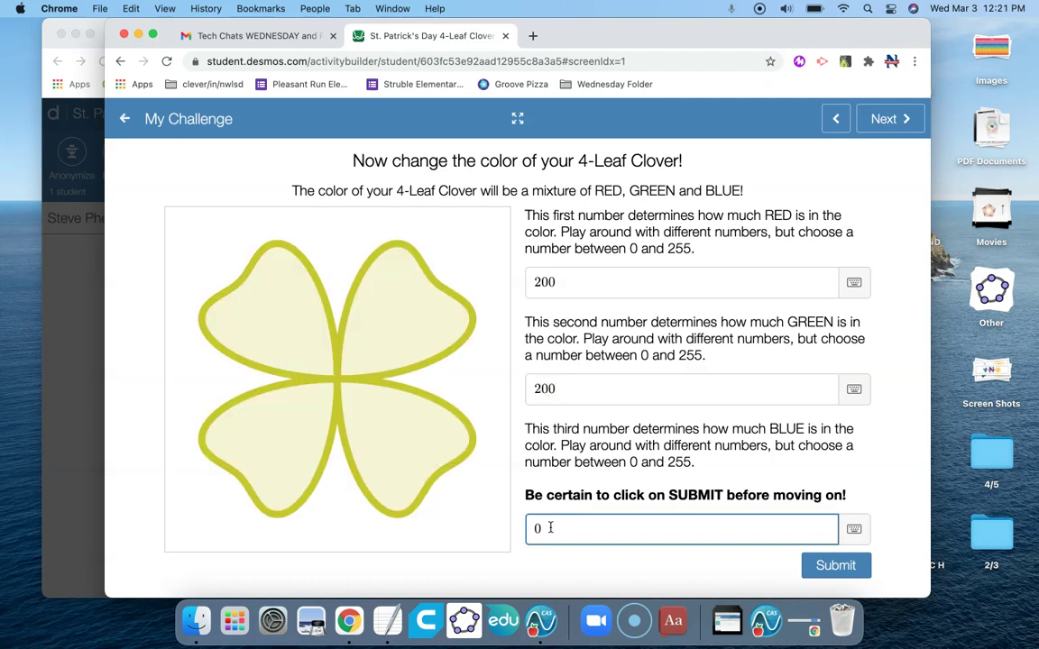
{"action": "key", "text": "BackSpace"}
{"action": "type", "text": "100"}
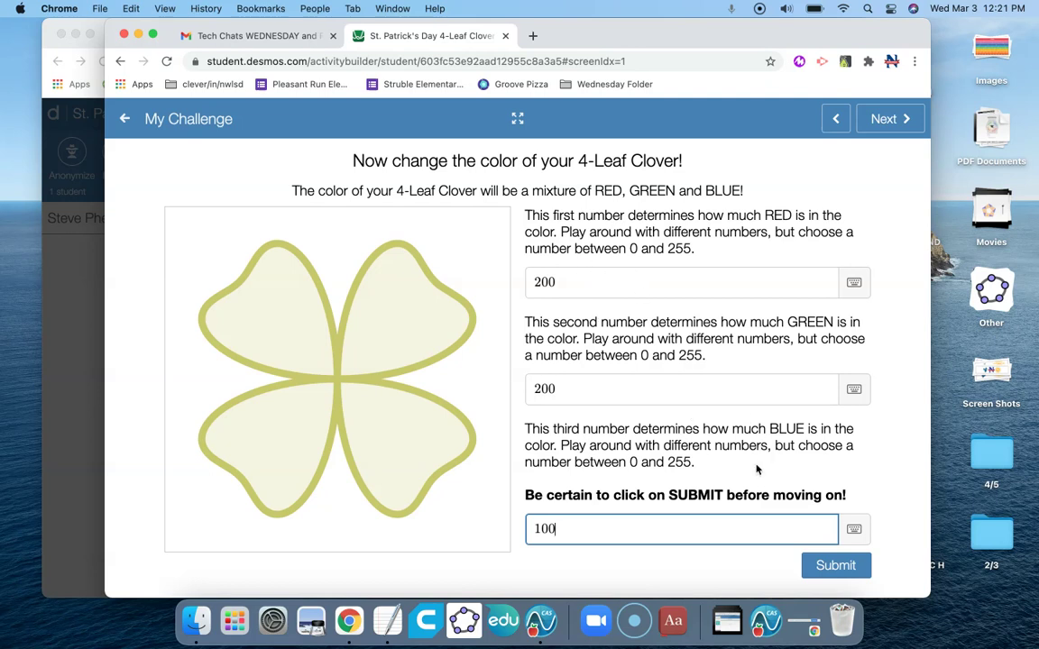
{"action": "left_click", "coordinate": [827, 566]}
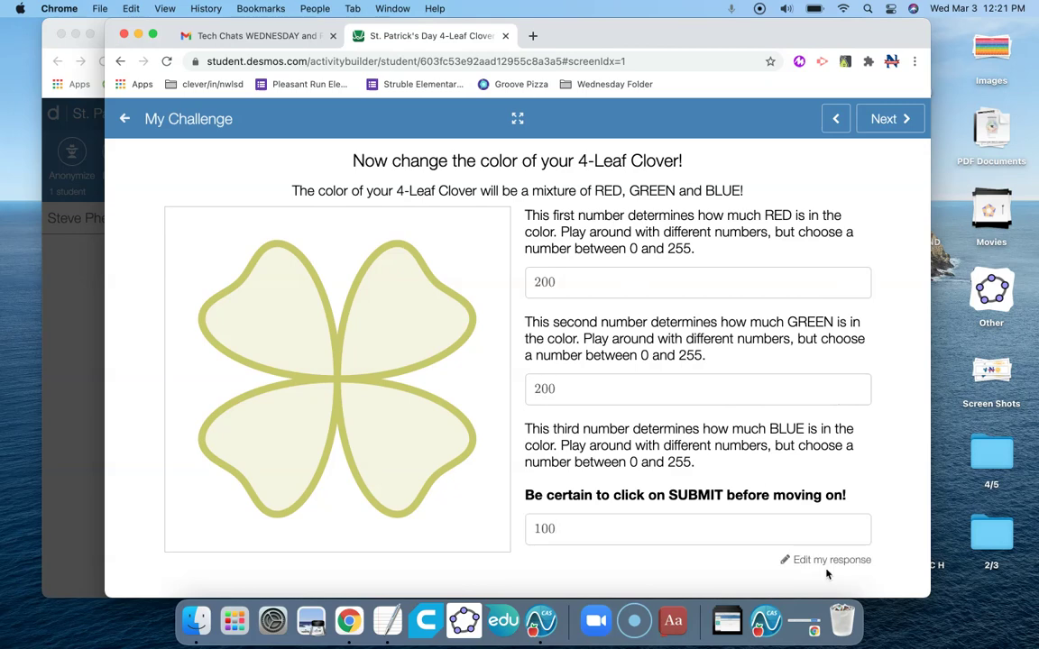
Step: On the stem slide, set the thickness to 15, place the stem's end just below the lower-right leaf, and submit
{"action": "left_click", "coordinate": [889, 121]}
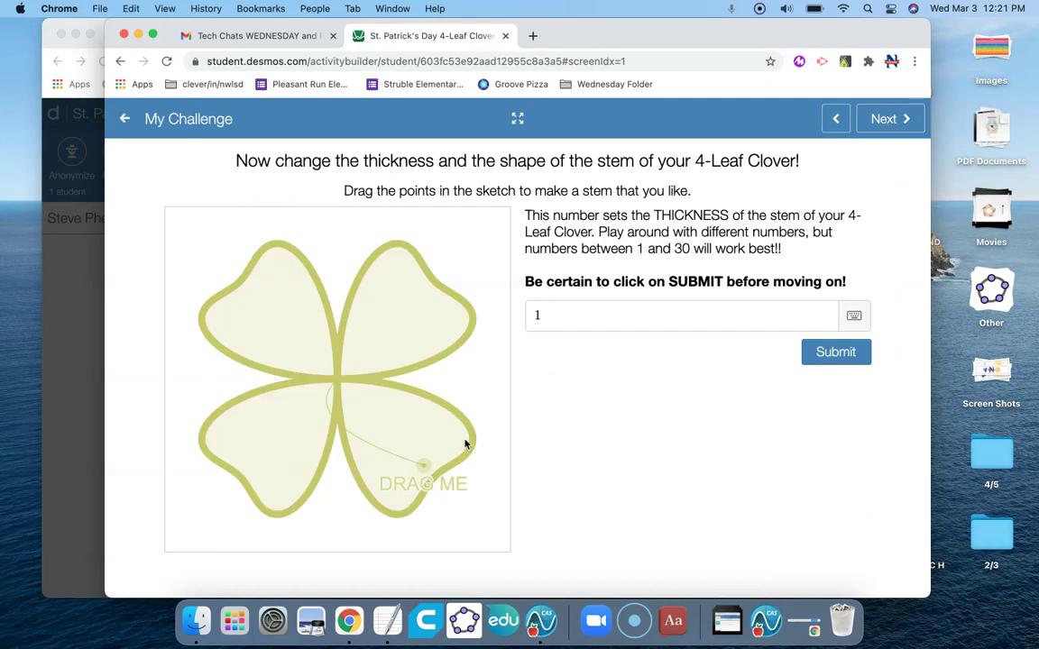
{"action": "left_click_drag", "start_coordinate": [423, 465], "coordinate": [211, 512]}
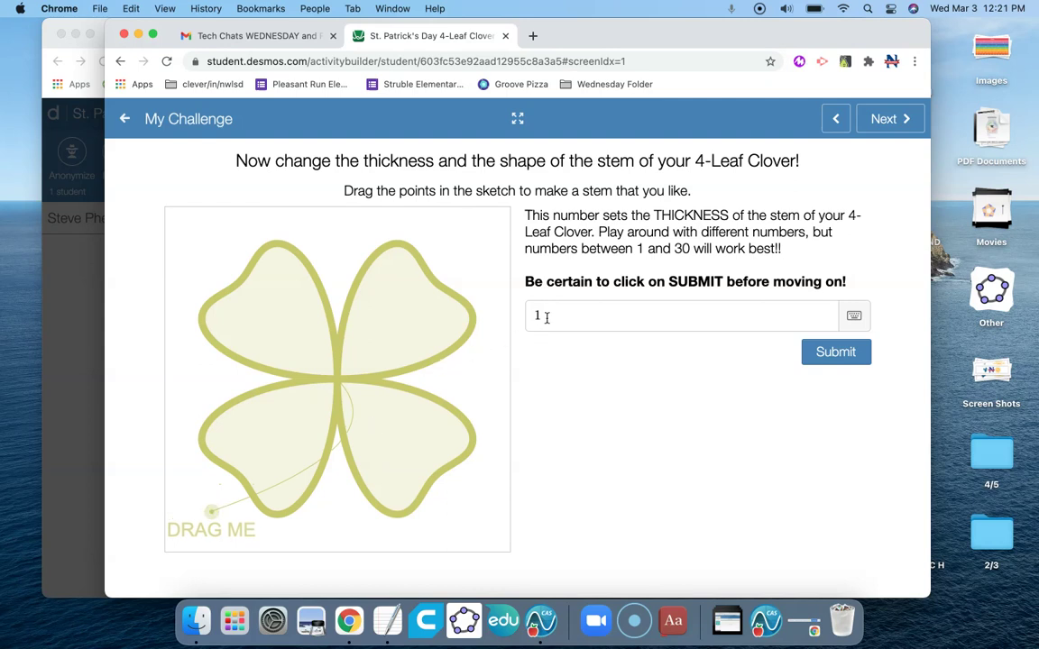
{"action": "left_click", "coordinate": [545, 317]}
{"action": "type", "text": "5"}
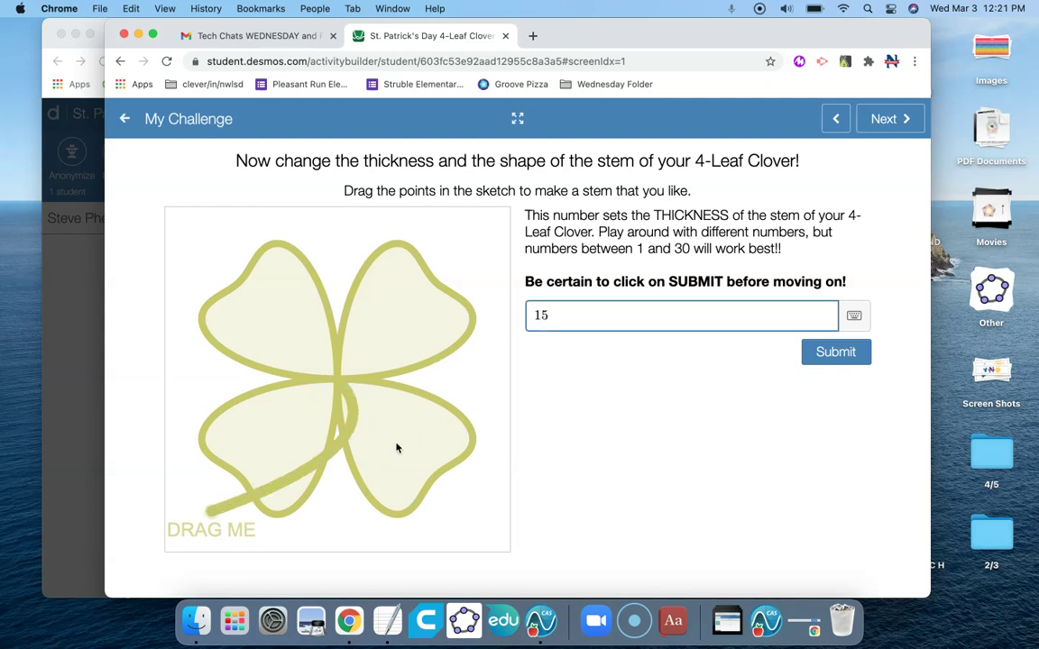
{"action": "left_click", "coordinate": [209, 511]}
{"action": "left_click_drag", "start_coordinate": [209, 512], "coordinate": [387, 538]}
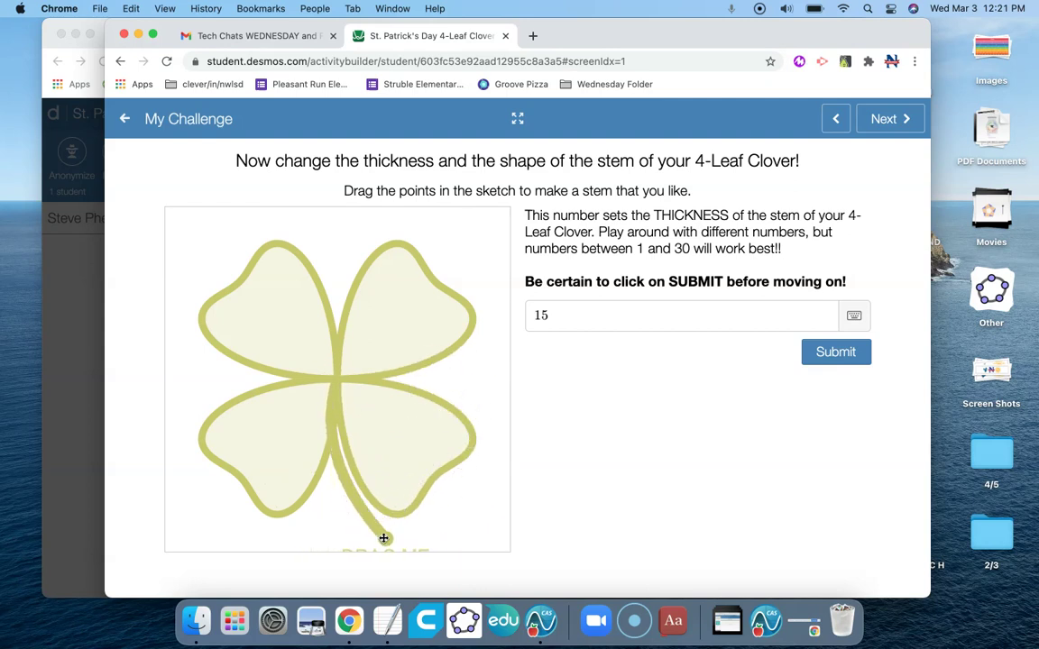
{"action": "left_click", "coordinate": [820, 353]}
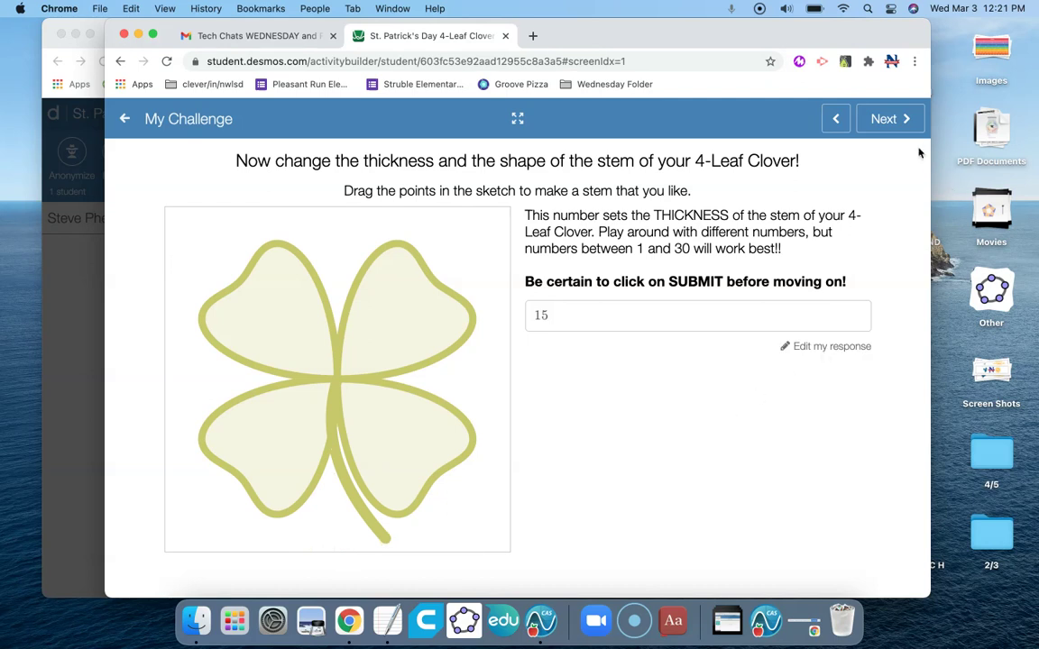
Step: On the decoration slide, add the text "Hello there!" beside the upper-left leaf
{"action": "left_click", "coordinate": [887, 119]}
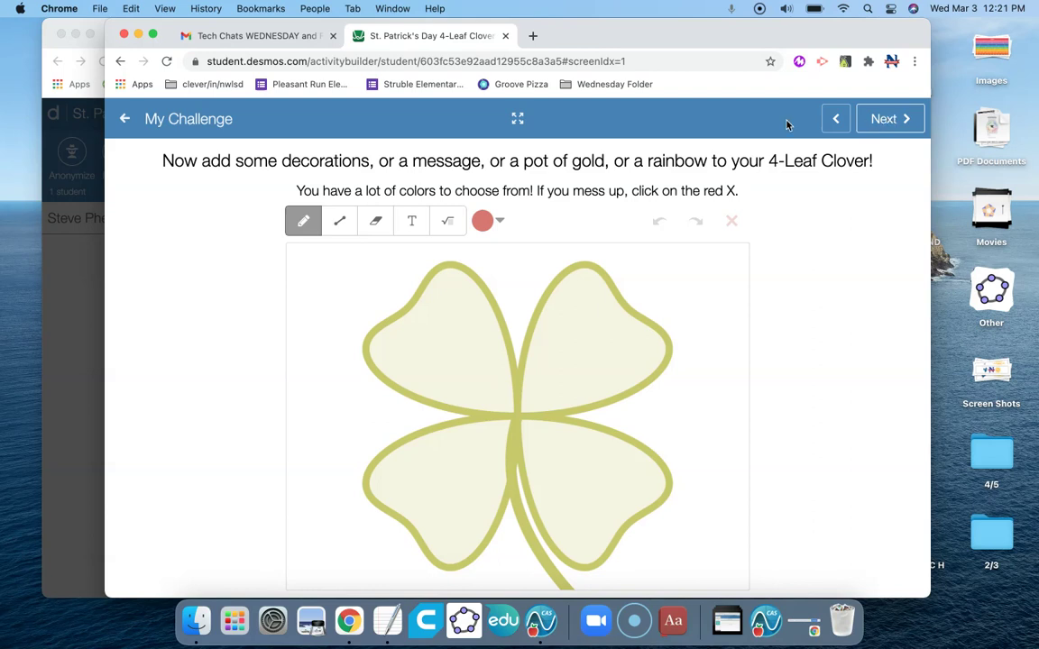
{"action": "left_click", "coordinate": [413, 222]}
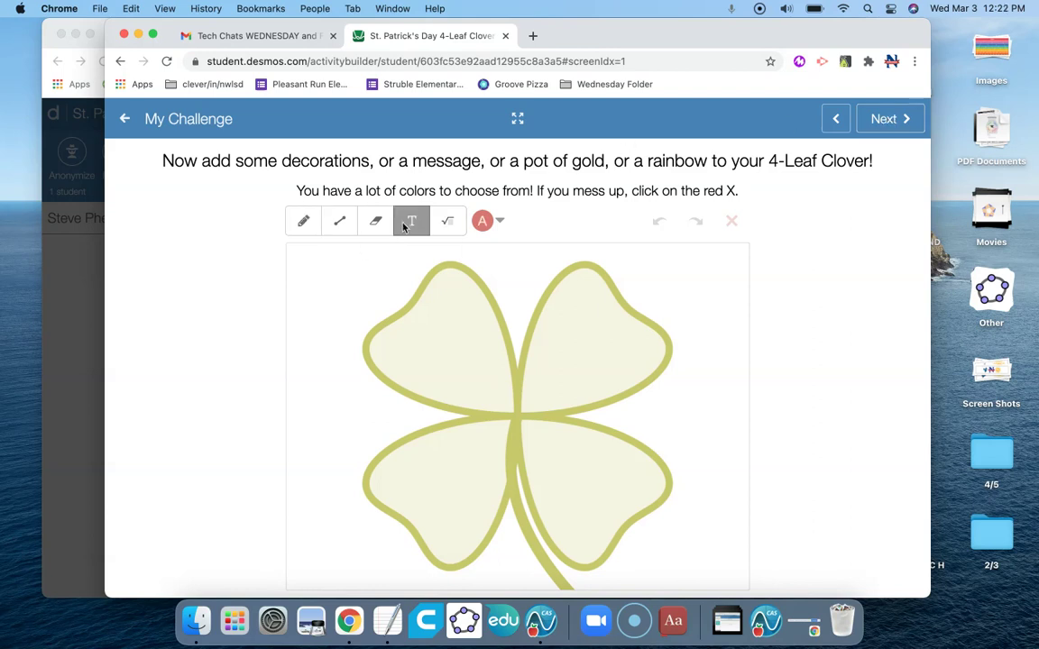
{"action": "left_click", "coordinate": [329, 282]}
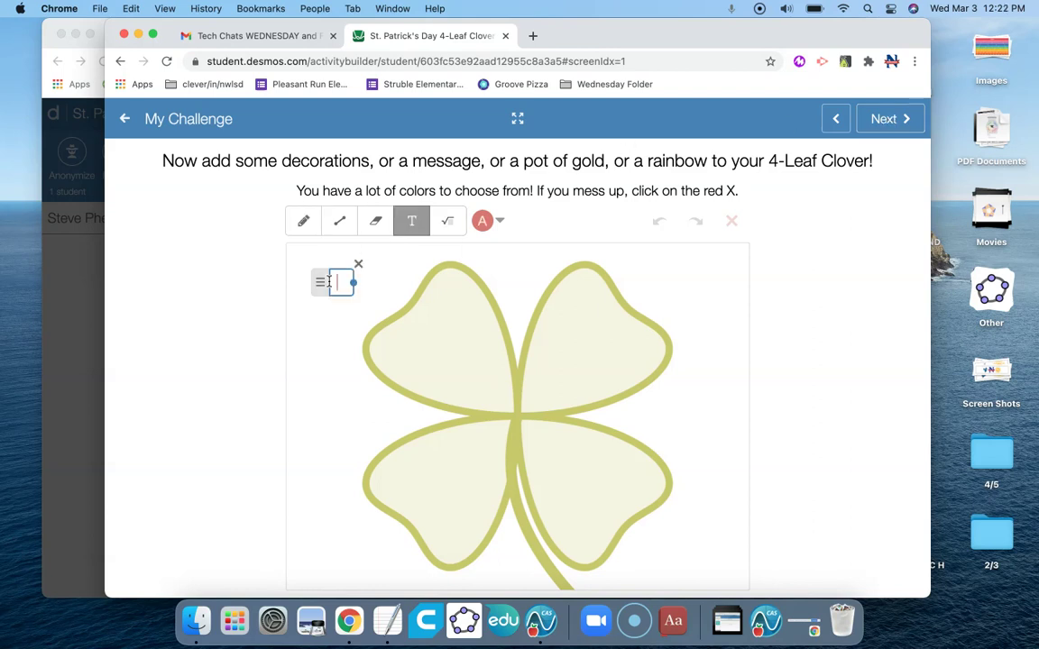
{"action": "type", "text": "Hello t"}
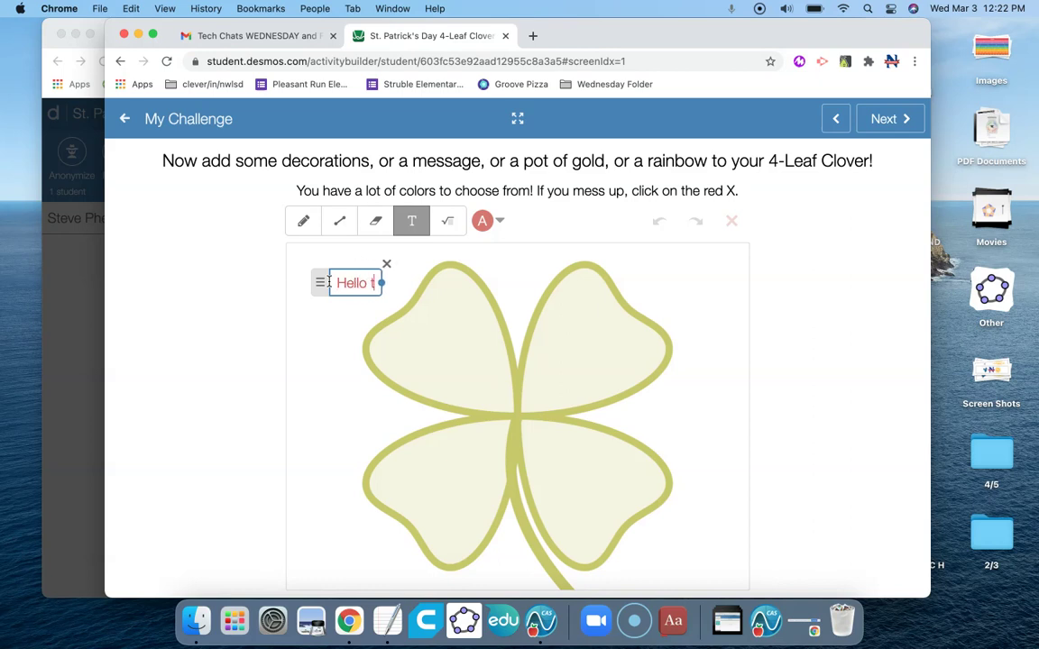
{"action": "type", "text": "here!"}
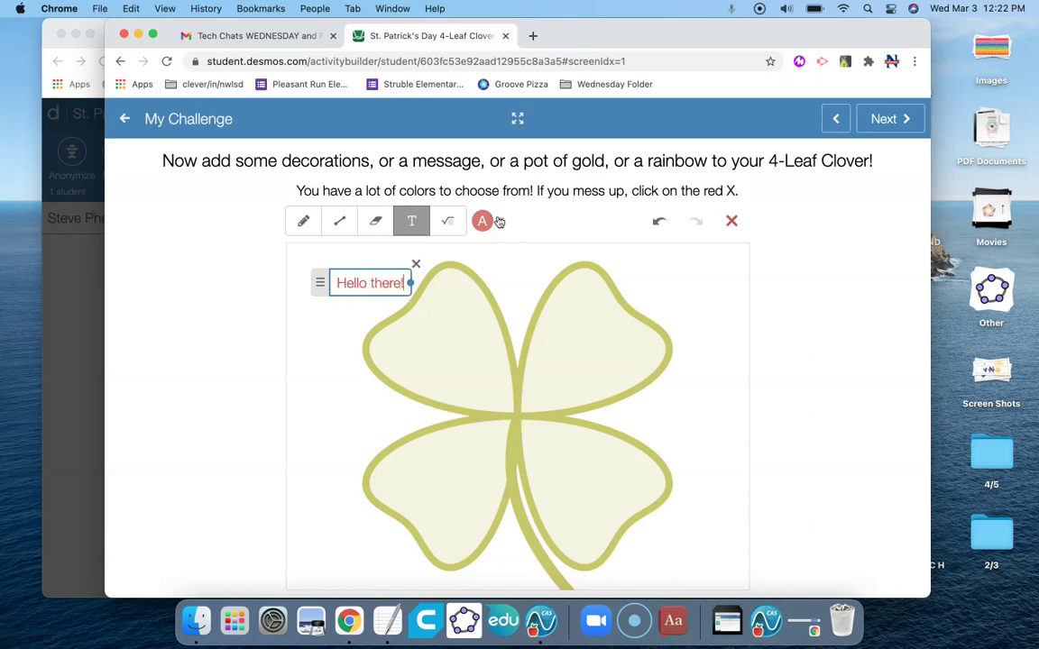
Step: Make the "Hello there!" text green and the largest size, and move it beside the top of the upper-right leaf
{"action": "left_click", "coordinate": [499, 222]}
{"action": "left_click", "coordinate": [537, 251]}
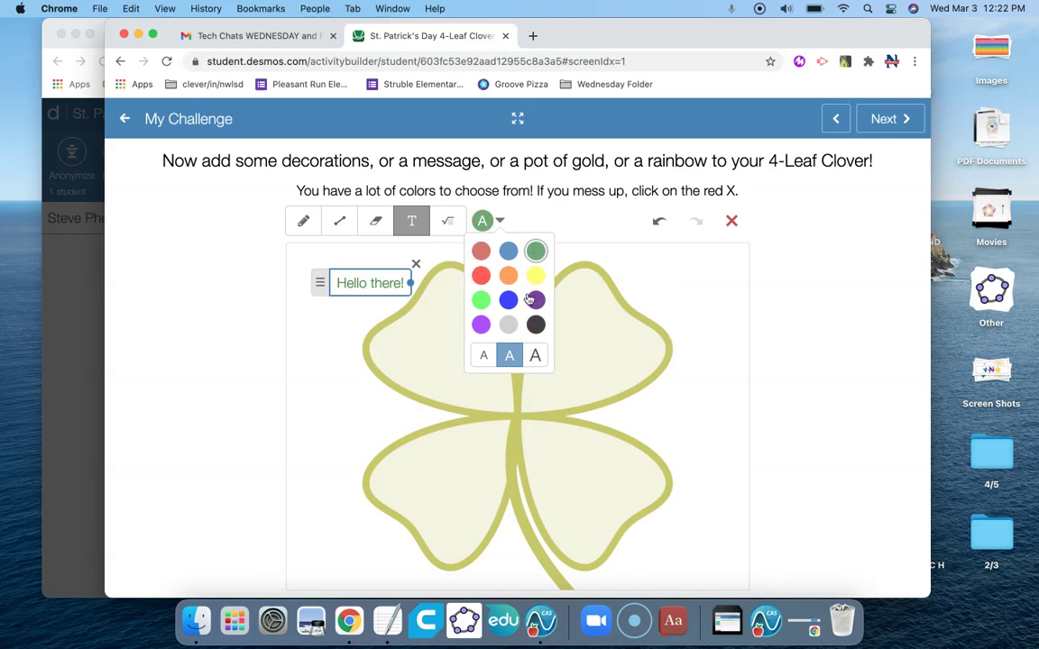
{"action": "left_click", "coordinate": [536, 358]}
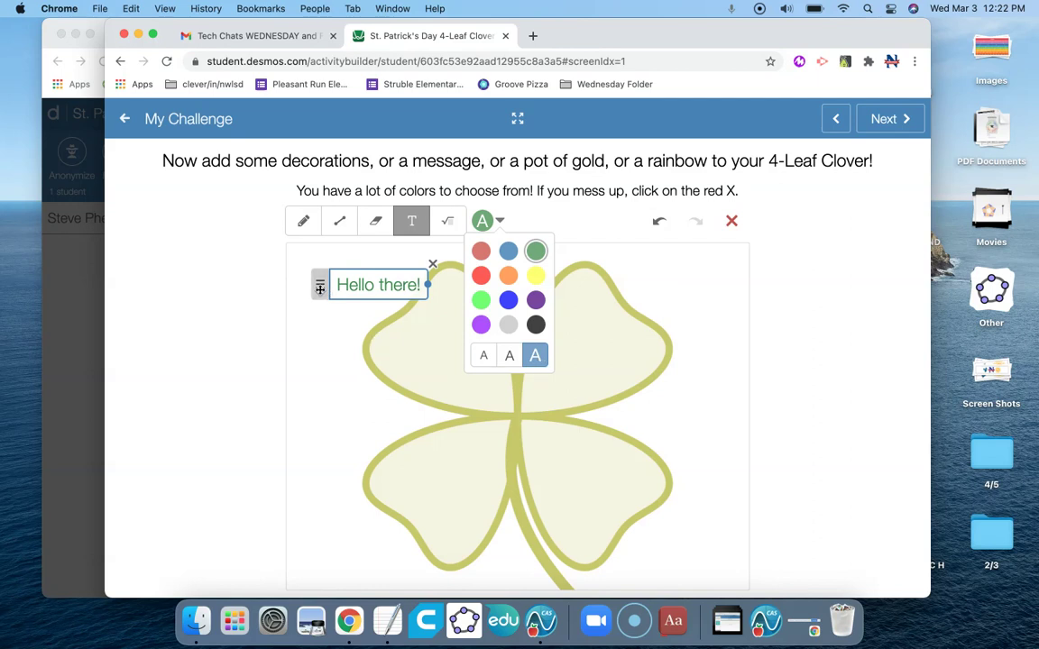
{"action": "left_click_drag", "start_coordinate": [326, 294], "coordinate": [615, 288]}
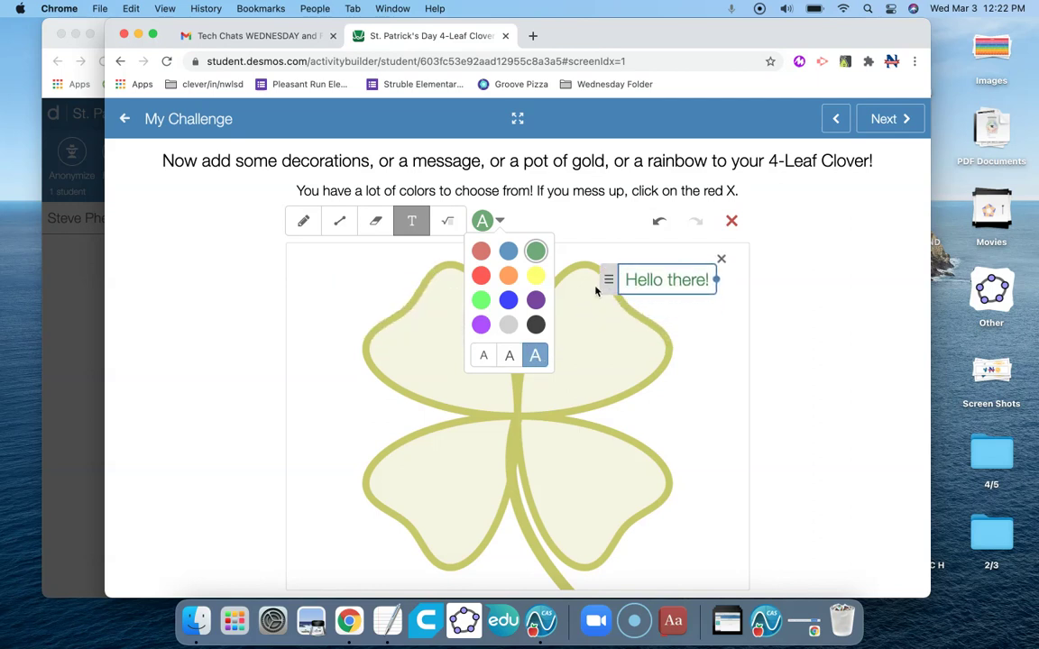
{"action": "left_click", "coordinate": [372, 260]}
Step: Draw a green freehand squiggle across the upper-left leaf and submit the finished challenge to the class gallery
{"action": "left_click", "coordinate": [303, 221]}
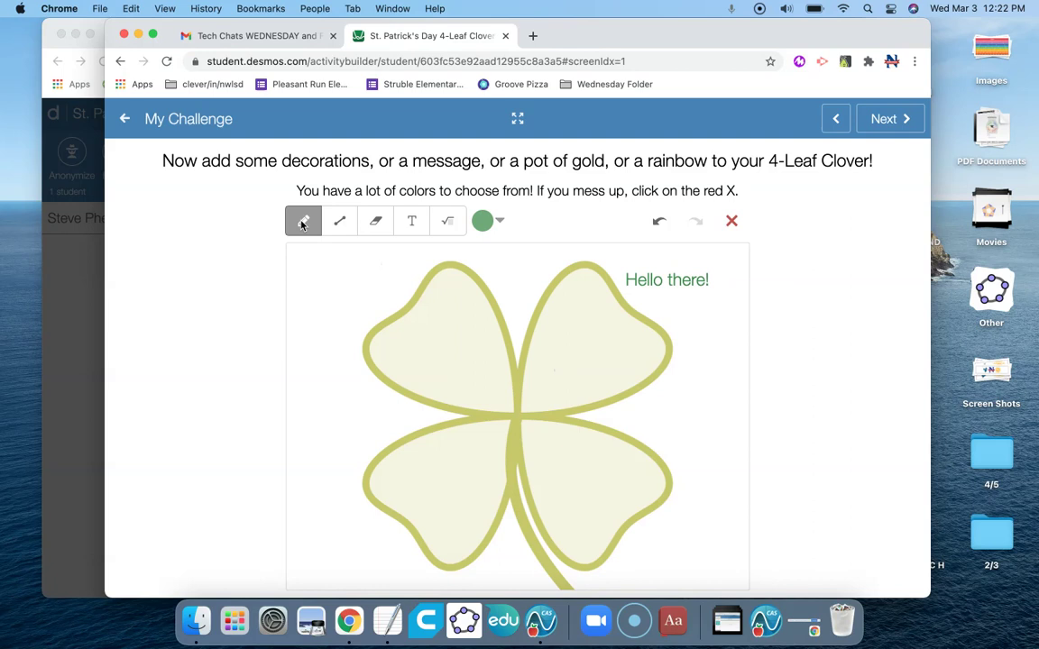
{"action": "mouse_move", "coordinate": [306, 349]}
{"action": "left_mouse_down"}
{"action": "mouse_move", "coordinate": [368, 272]}
{"action": "mouse_move", "coordinate": [380, 307]}
{"action": "mouse_move", "coordinate": [419, 281]}
{"action": "mouse_move", "coordinate": [496, 321]}
{"action": "left_mouse_up"}
{"action": "left_click", "coordinate": [491, 220]}
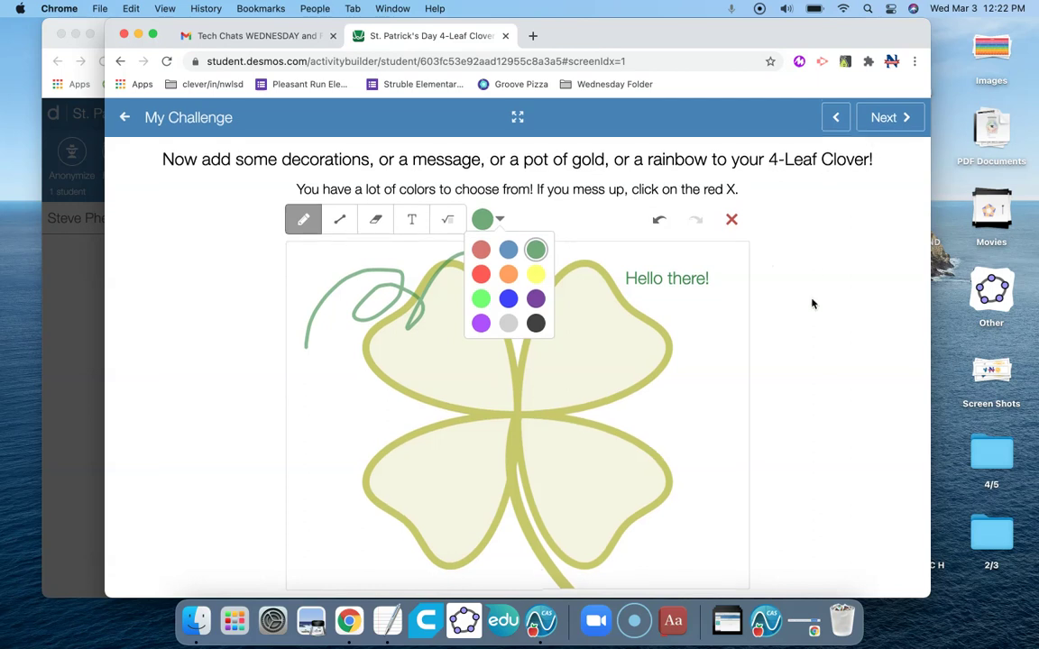
{"action": "scroll", "coordinate": [812, 304], "scroll_direction": "down", "scroll_amount": 1}
{"action": "left_click", "coordinate": [877, 115]}
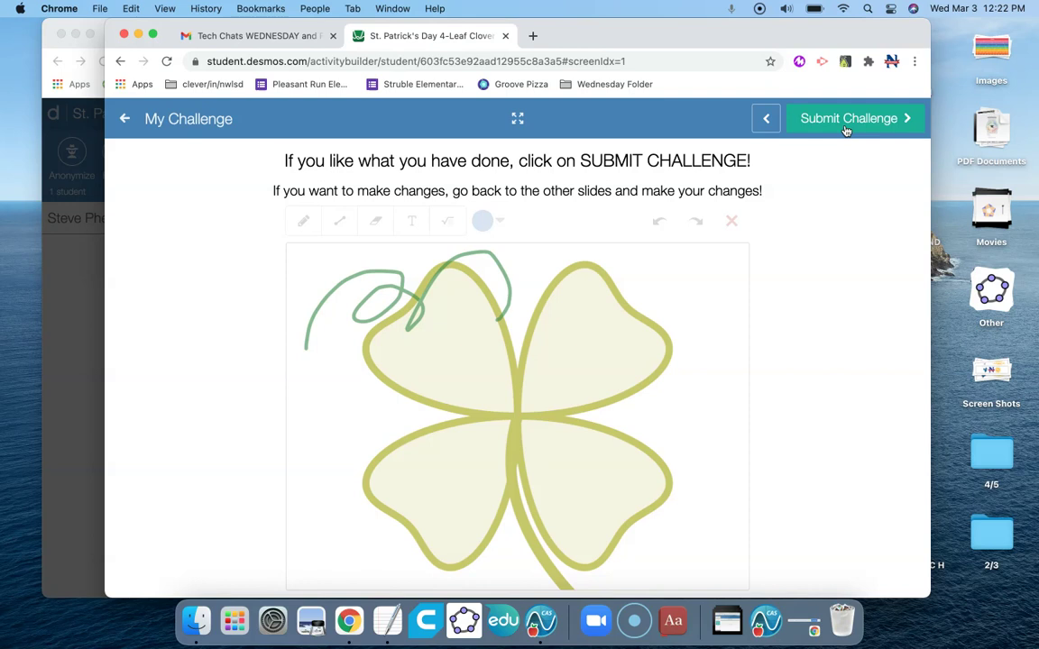
{"action": "left_click", "coordinate": [846, 131]}
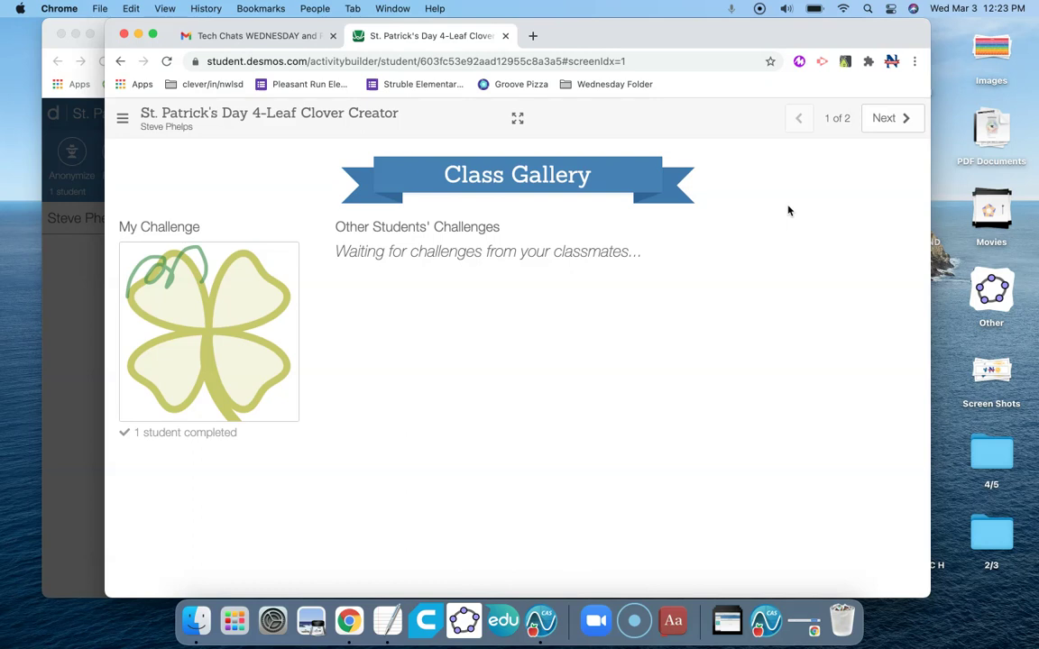
{"action": "left_click", "coordinate": [822, 62]}
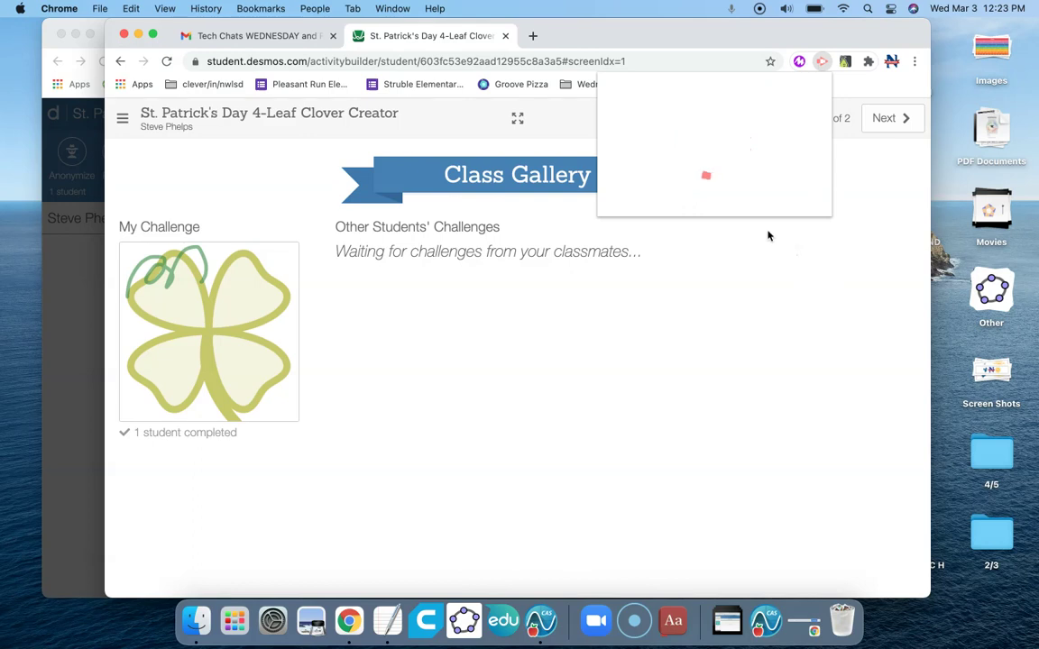